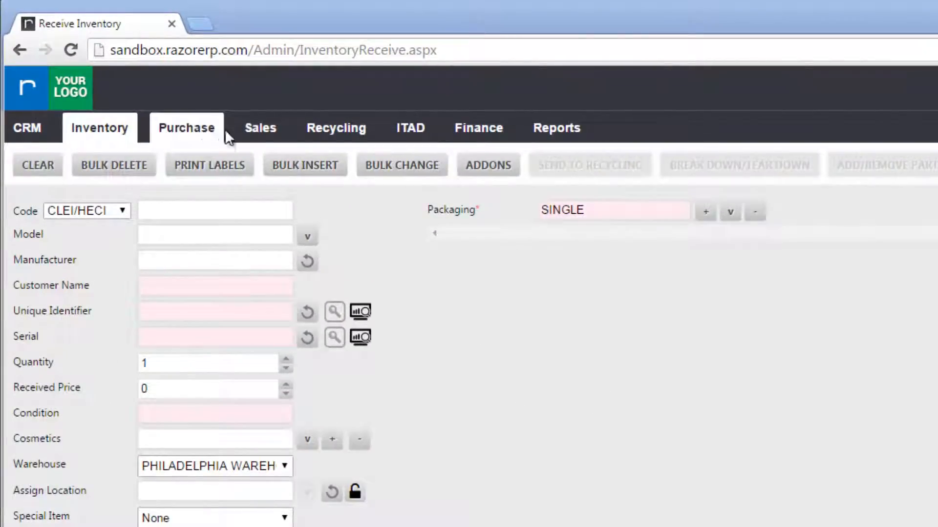
Open the shipping details of the $75.00 Razor Demo Company sales order from the sales orders list
click(256, 134)
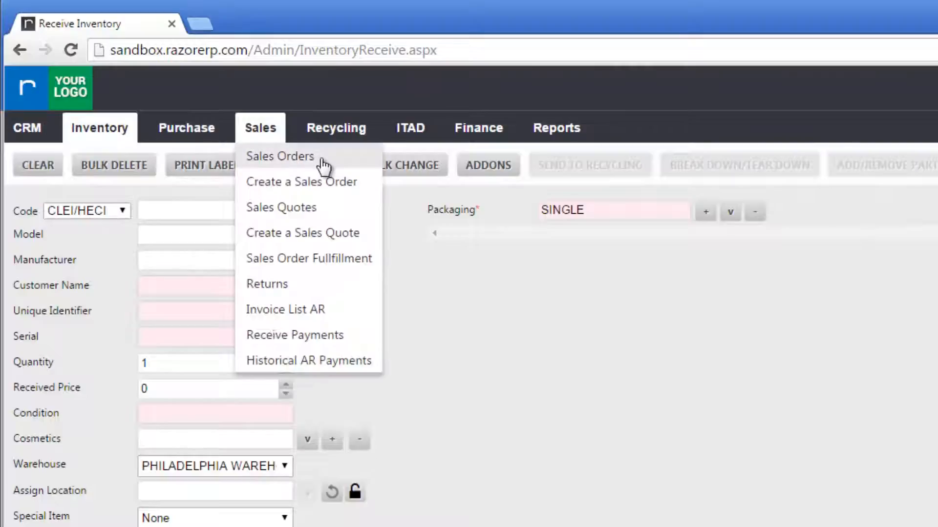
click(267, 158)
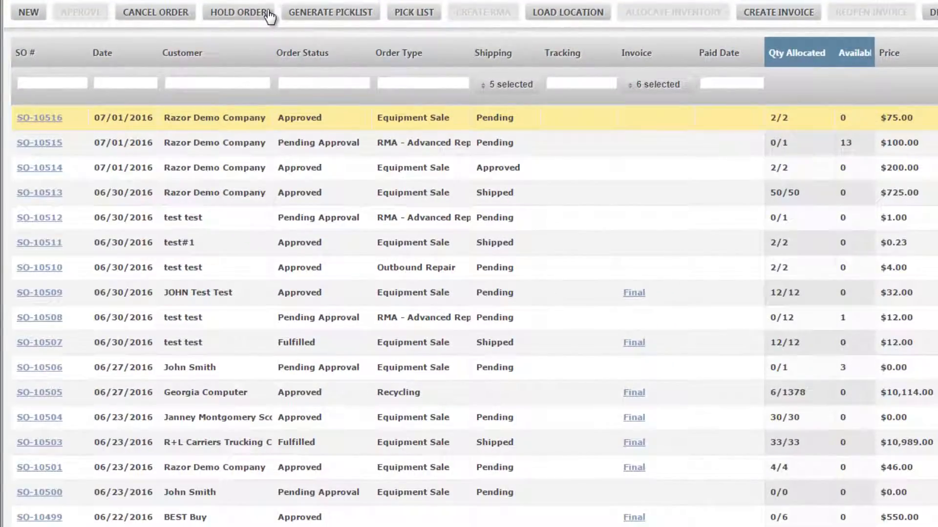
double_click(170, 122)
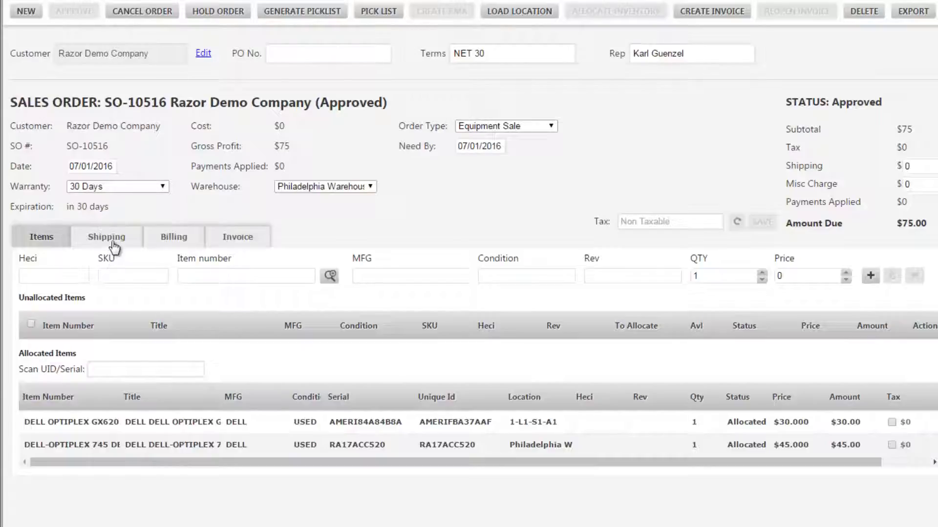
click(110, 238)
scroll(403, 241, down, 4)
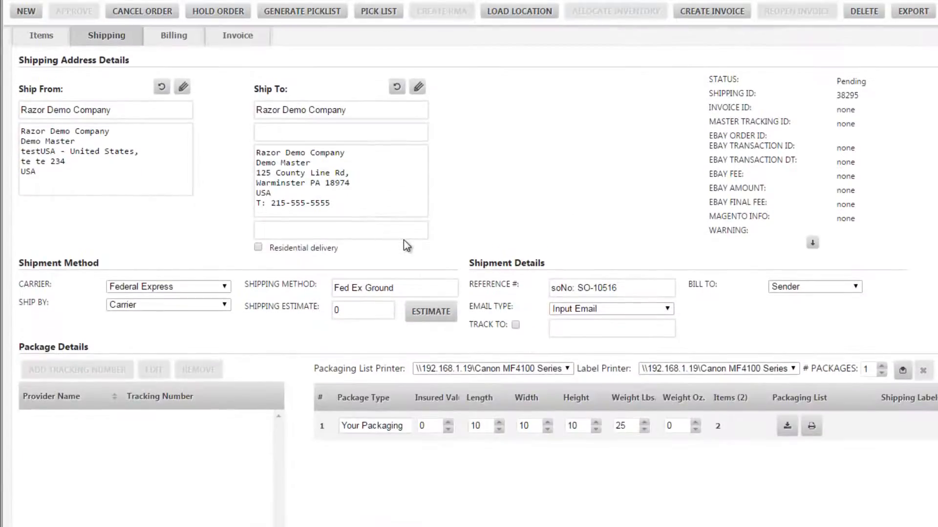
Set the number of packages to 2 and give package 2 a length, width and height of 10 and a weight of 25 lbs
scroll(404, 239, down, 1)
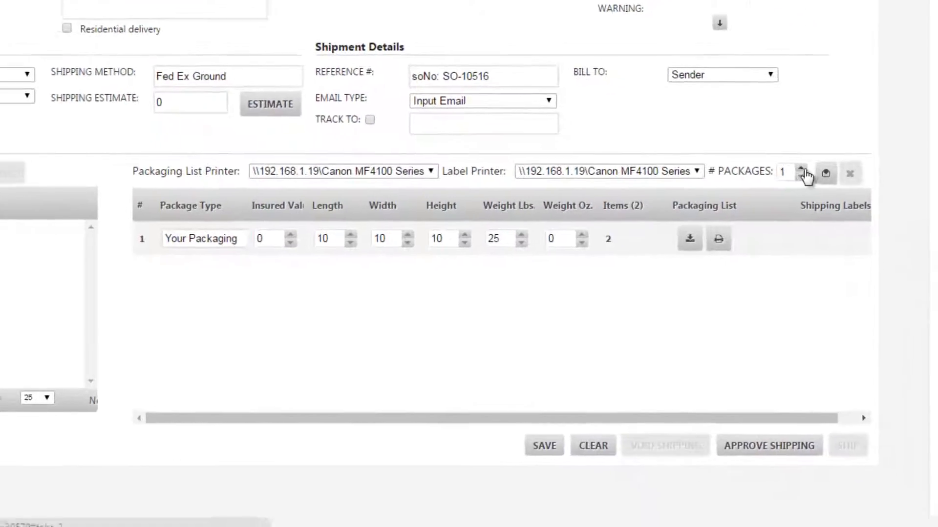
click(881, 298)
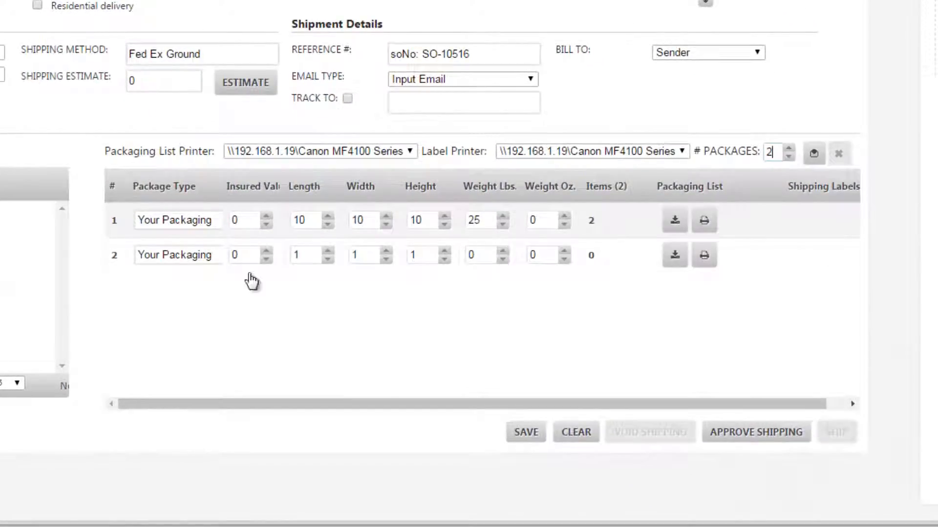
click(308, 256)
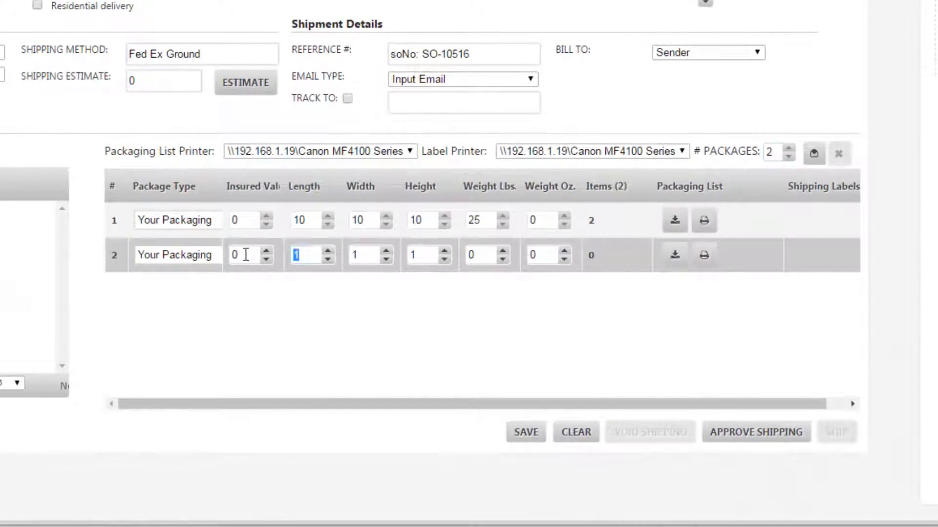
text(10)
key(Tab)
text(10)
key(Tab)
text(10)
key(Tab)
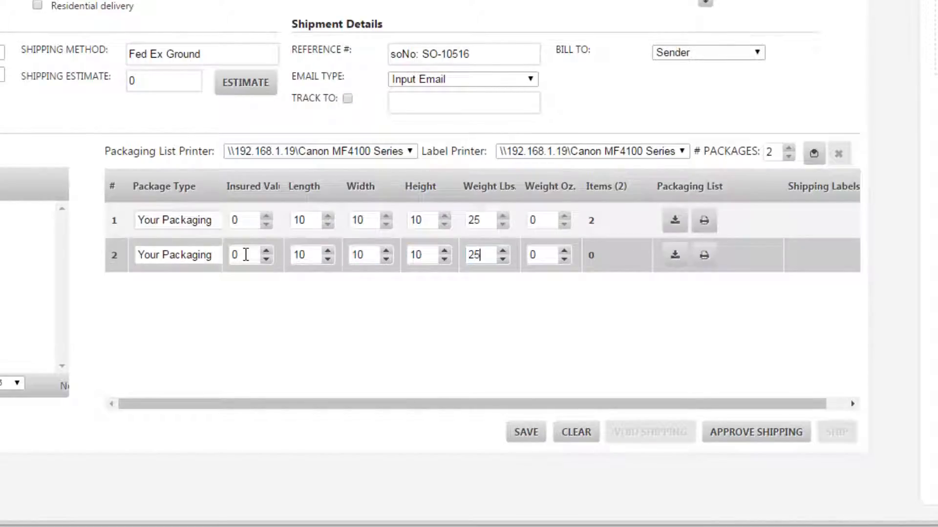
text(25)
click(292, 324)
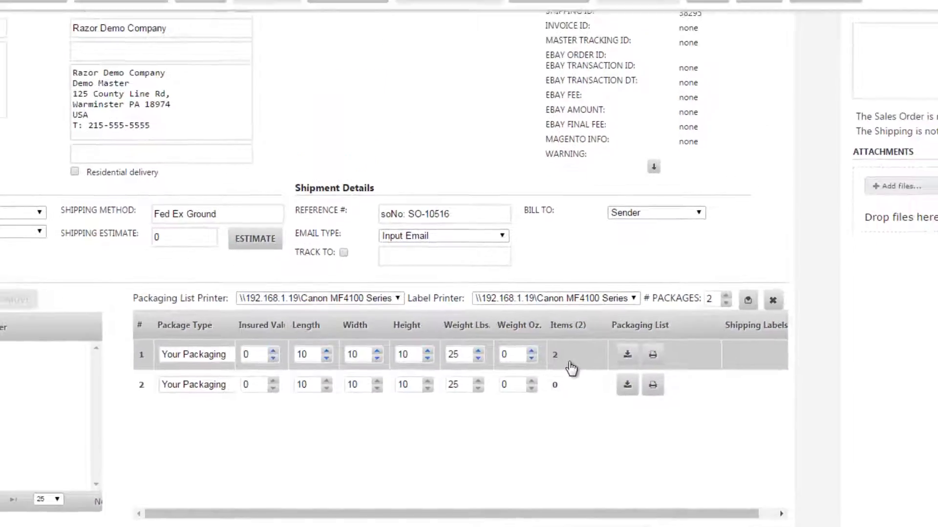
Allocate the 28.00 lbs item to package 1 and the 26.70 lbs item to package 2, and save the shipment
click(575, 293)
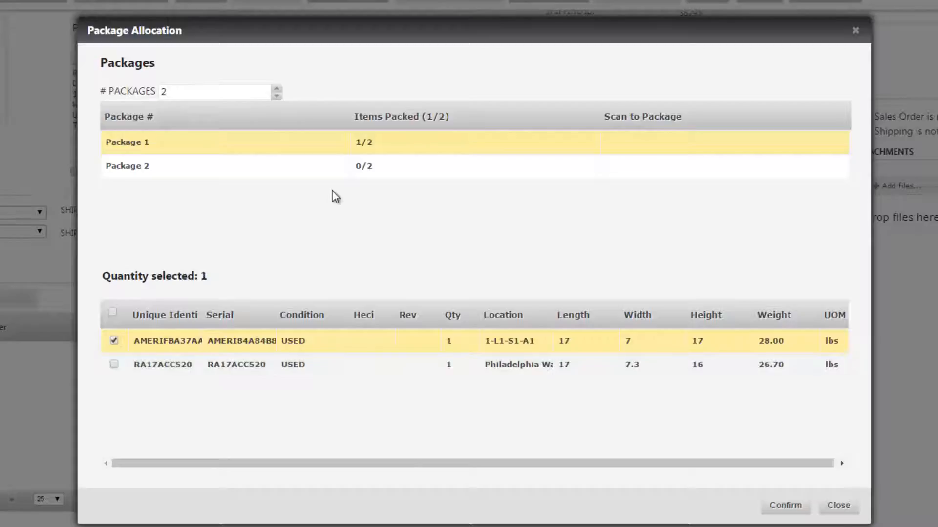
click(344, 172)
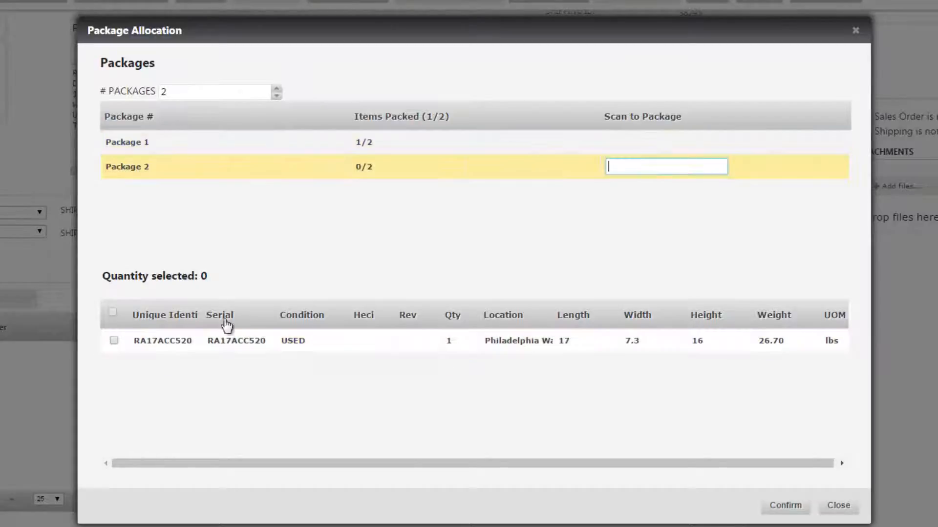
click(115, 341)
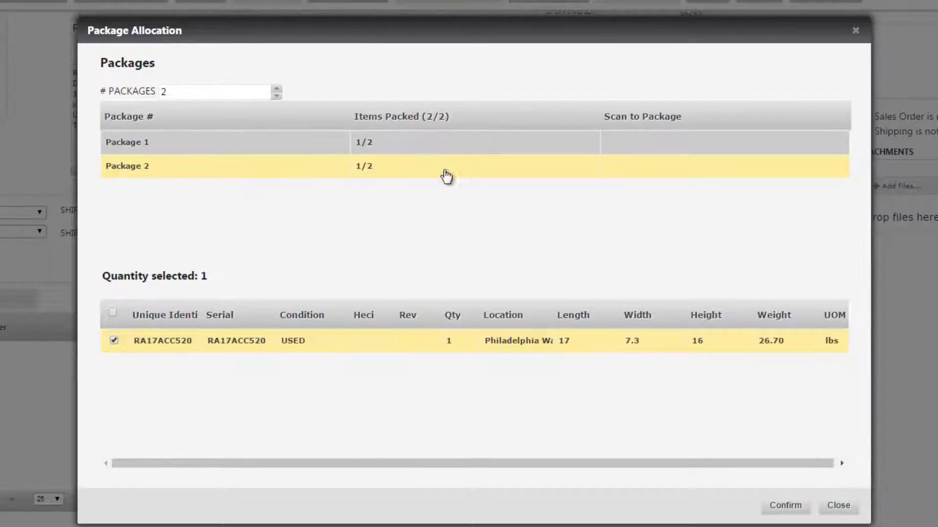
click(780, 508)
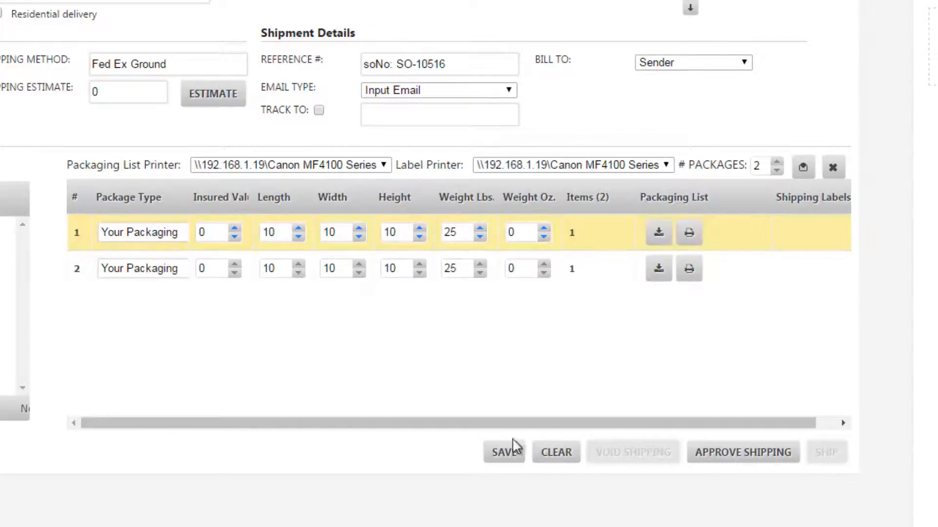
click(508, 459)
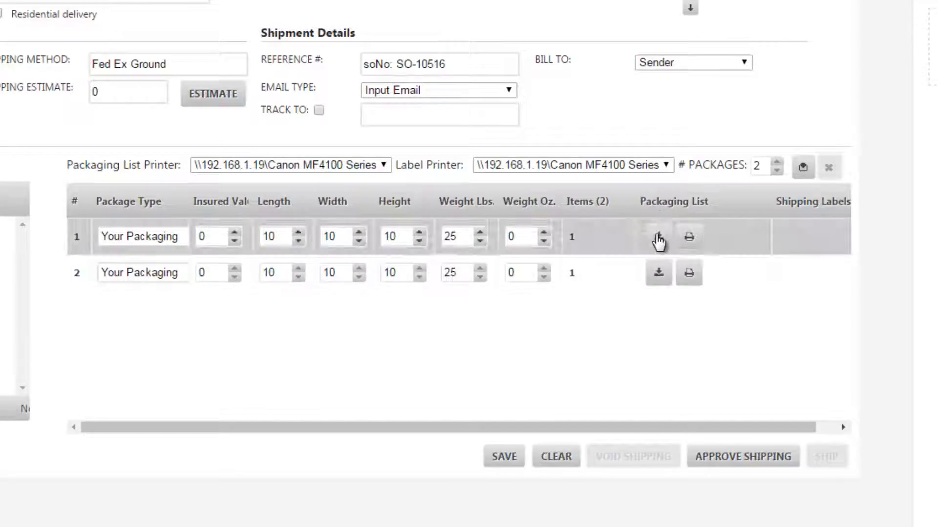
Download and view the packaging list PDF for package 1, and send the packaging list for package 2 to the printer
click(658, 236)
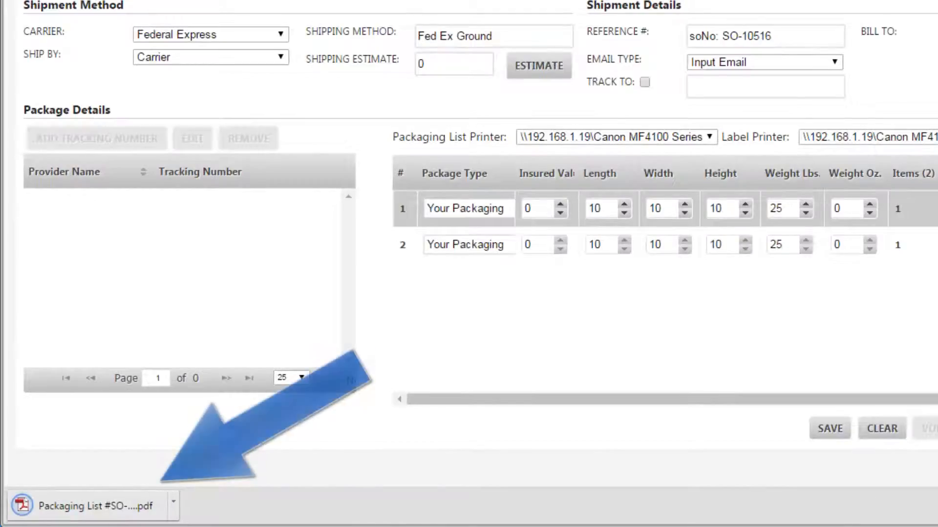
click(79, 510)
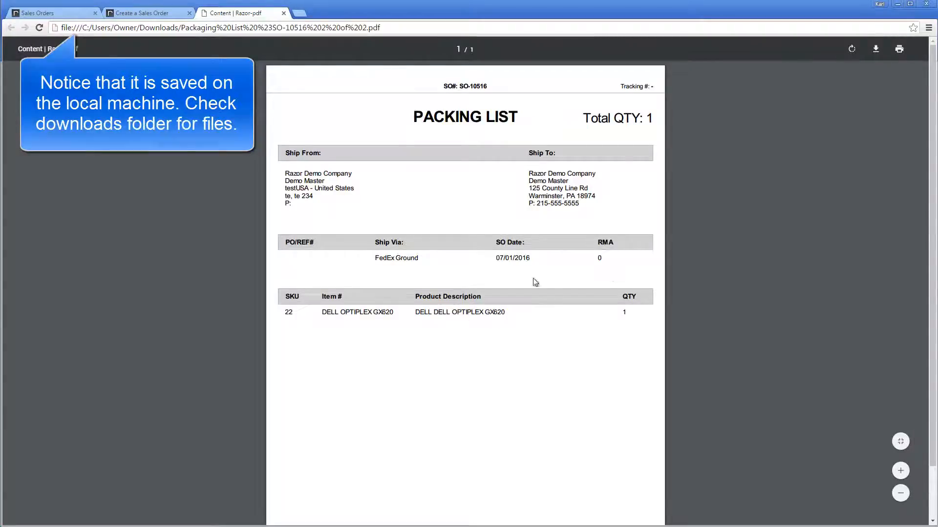
click(158, 14)
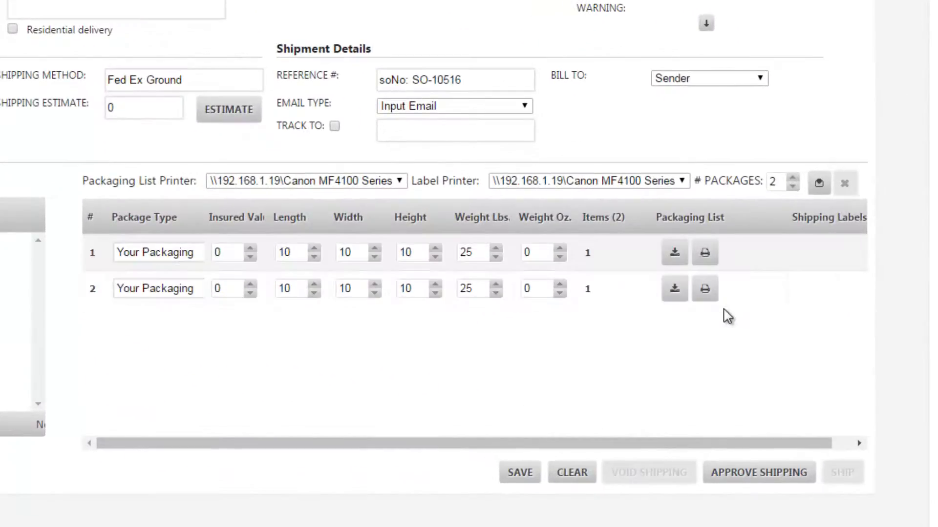
click(709, 294)
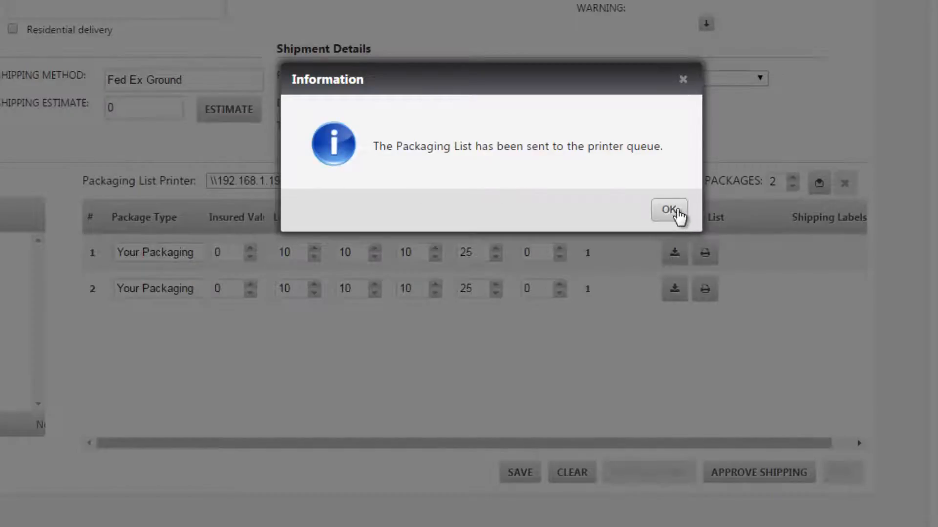
click(677, 214)
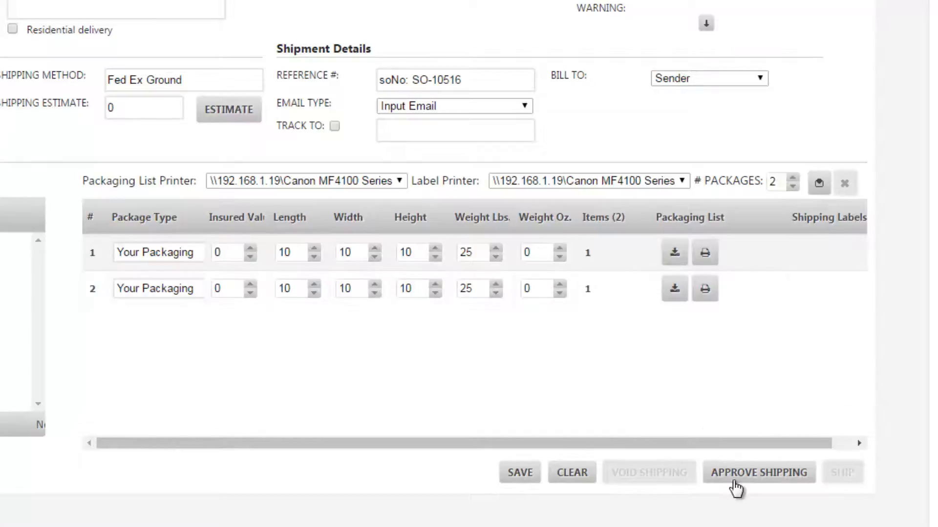
Approve the shipping with a $0.00 shipping cost and ship the order, accepting that it is saved and scheduled
click(739, 479)
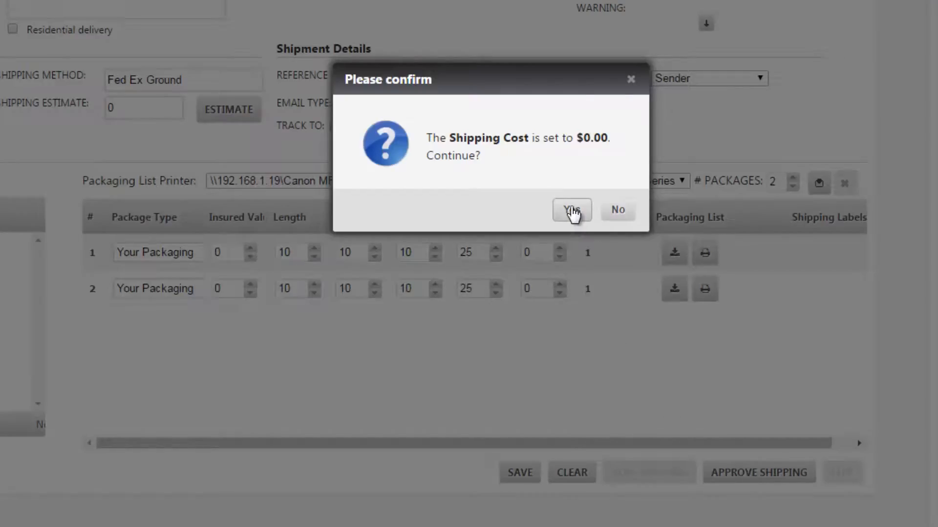
click(583, 210)
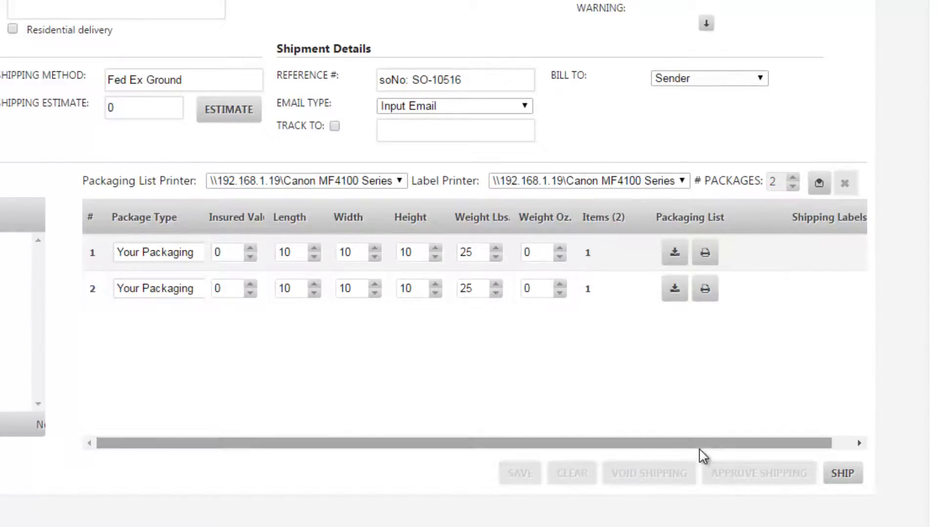
drag(700, 447, 765, 448)
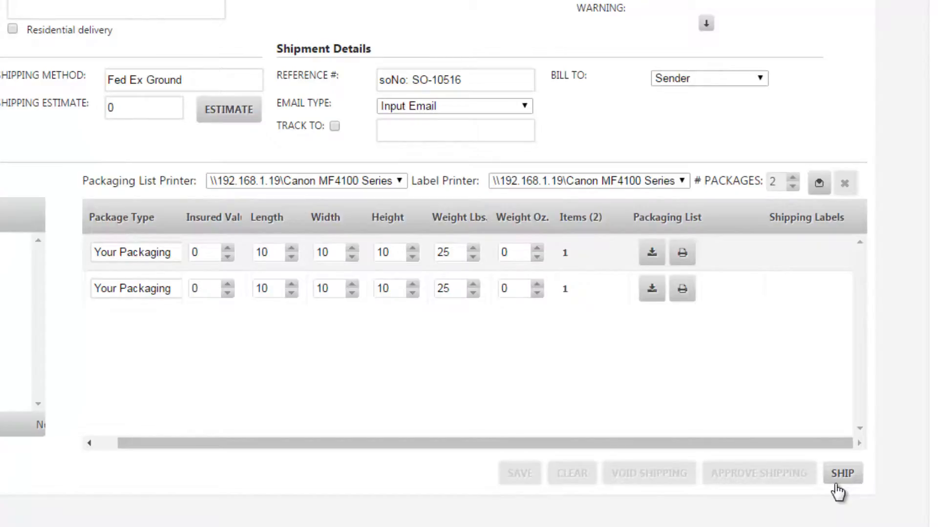
click(843, 474)
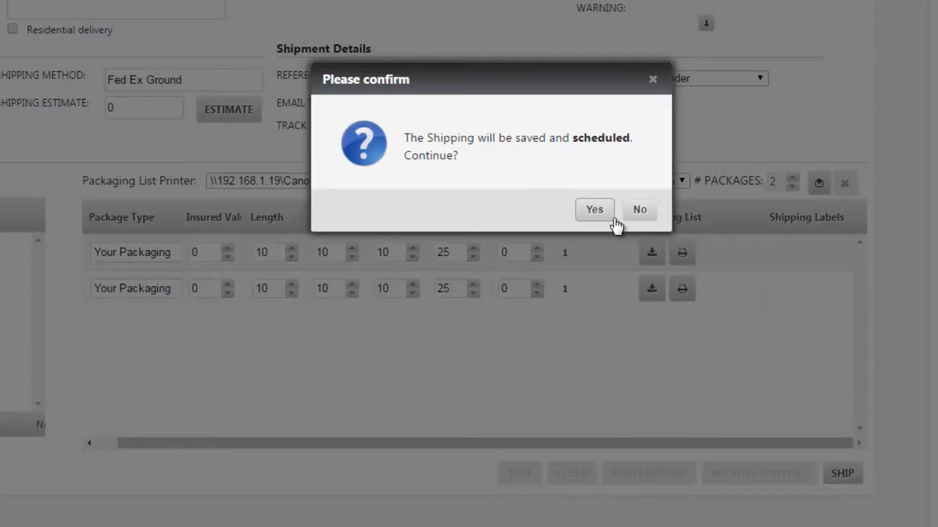
click(595, 211)
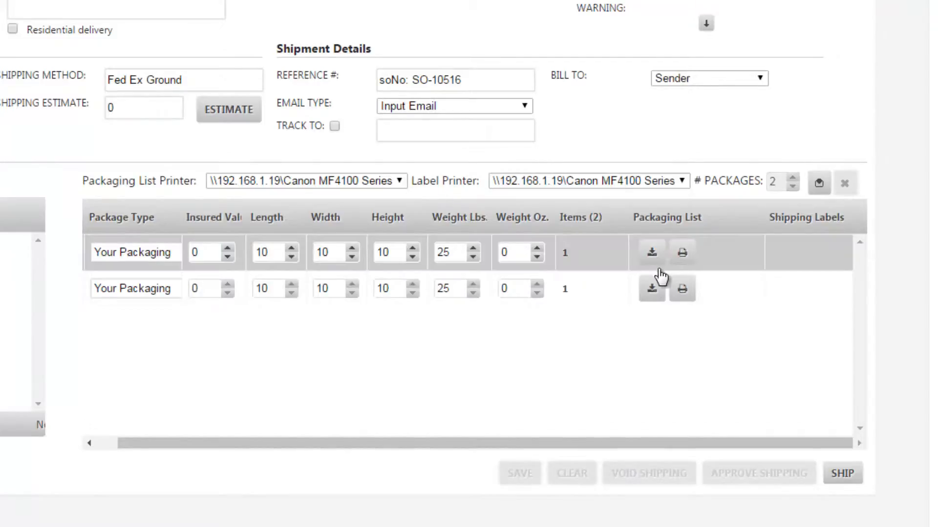